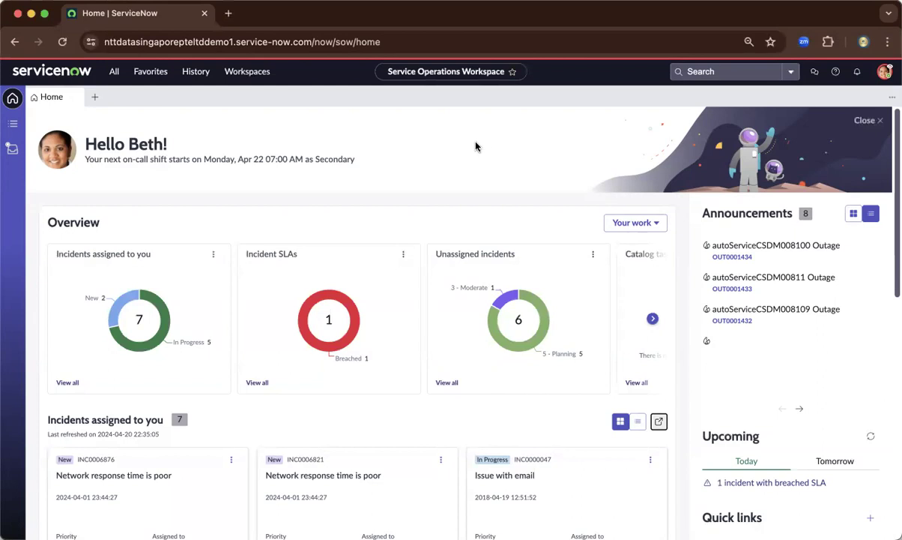
Step: Browse the home dashboard, sliding the overview charts forward and back again
scroll(475, 146, down, 1)
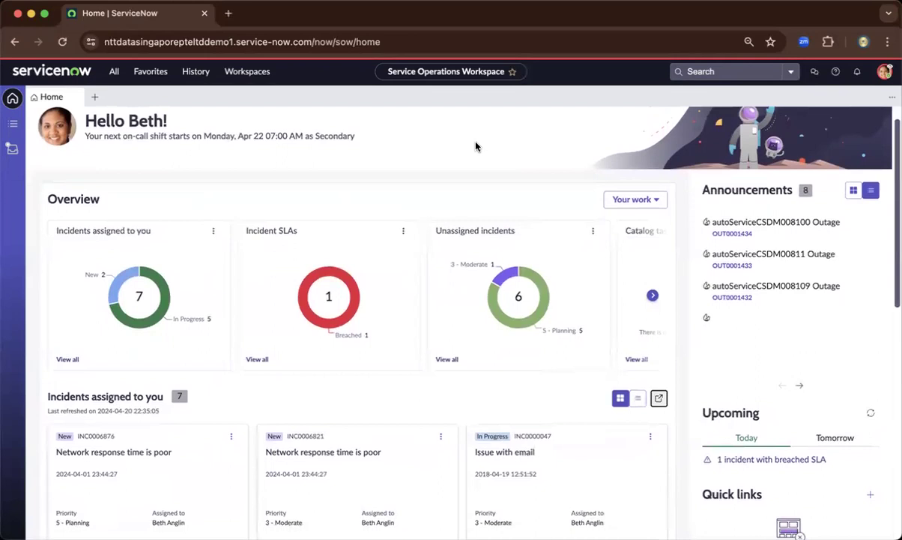
scroll(476, 146, down, 3)
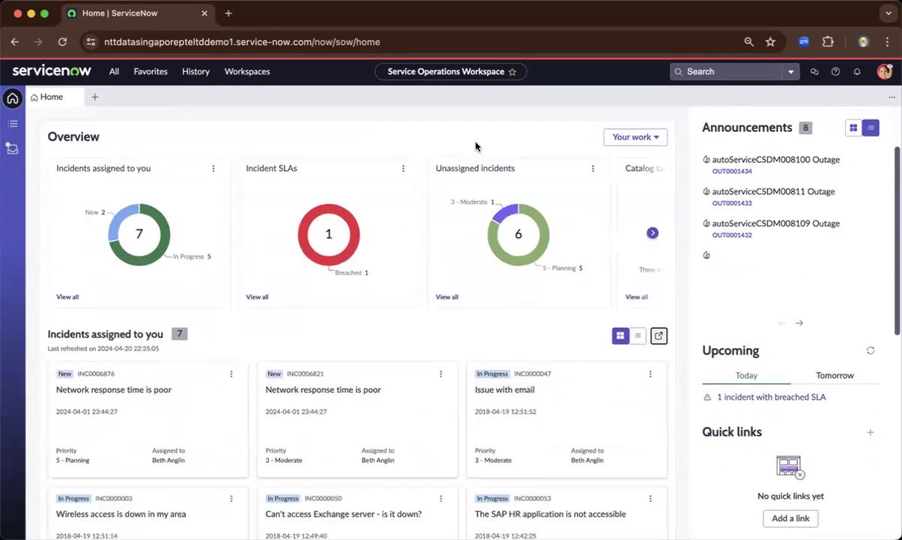
click(652, 232)
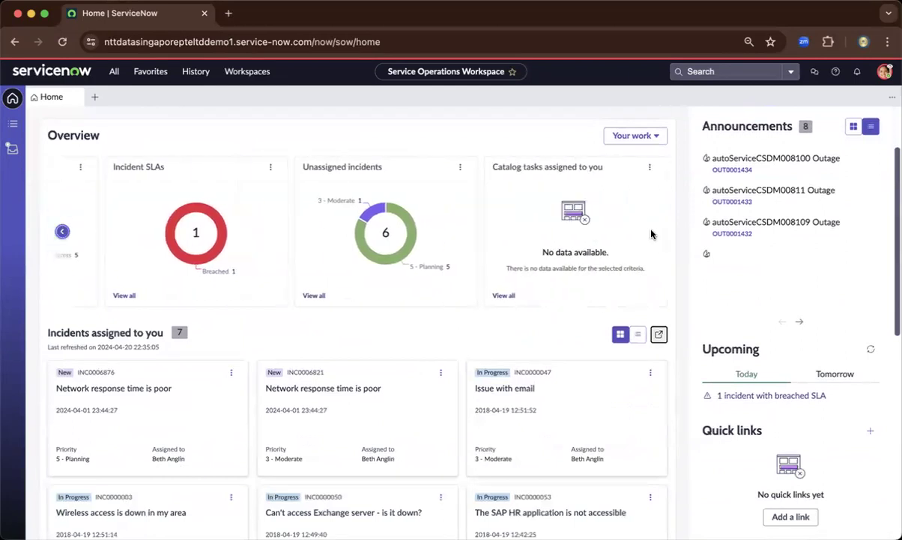
click(62, 232)
scroll(357, 304, down, 1)
scroll(357, 304, down, 1)
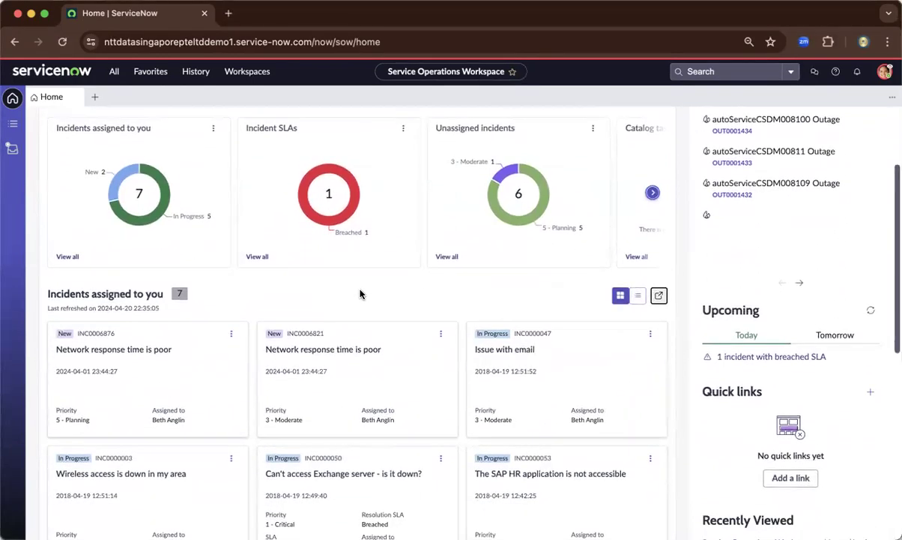
scroll(360, 294, down, 5)
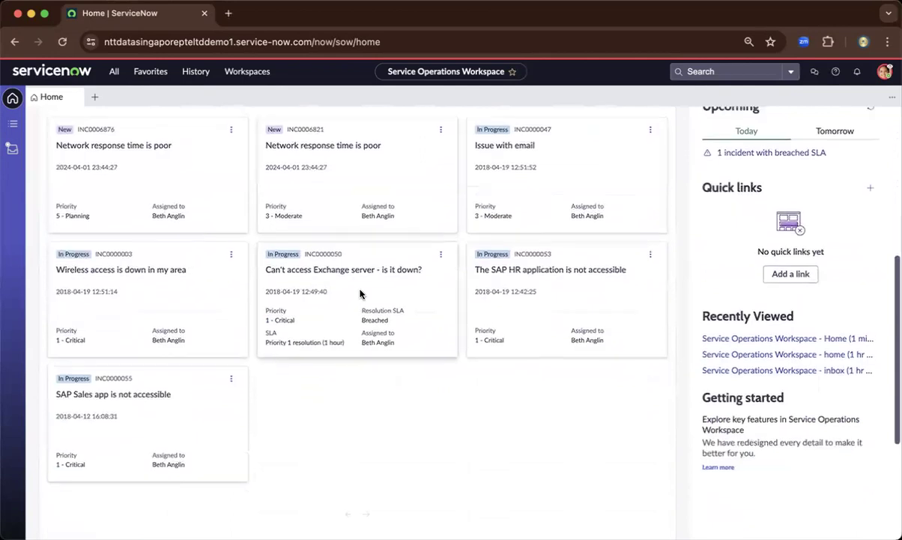
scroll(360, 294, up, 6)
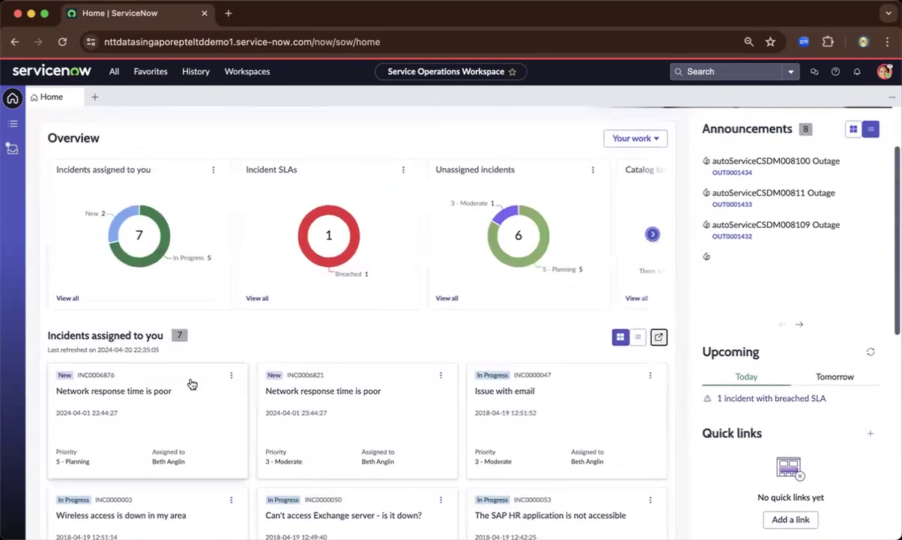
Step: Open the 'Network response time is poor' incident in a new tab, then scroll Home
click(191, 396)
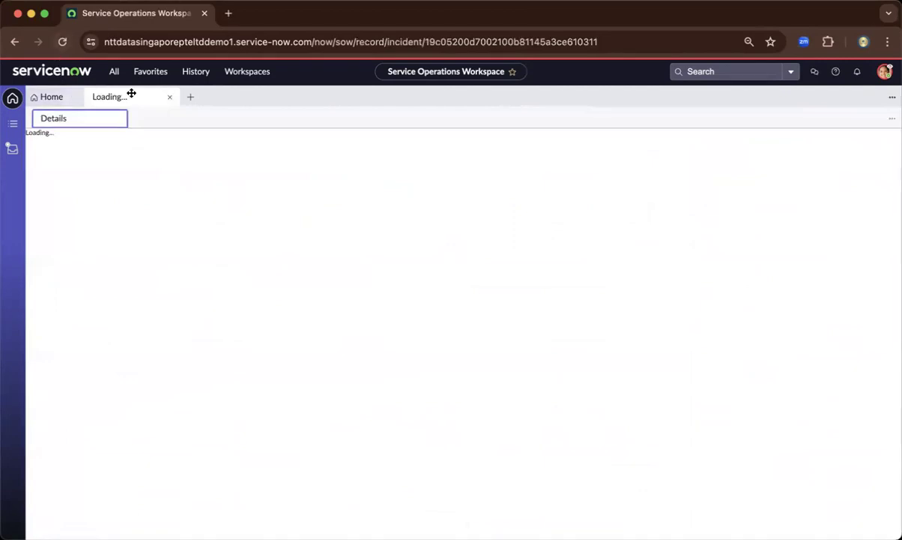
click(52, 98)
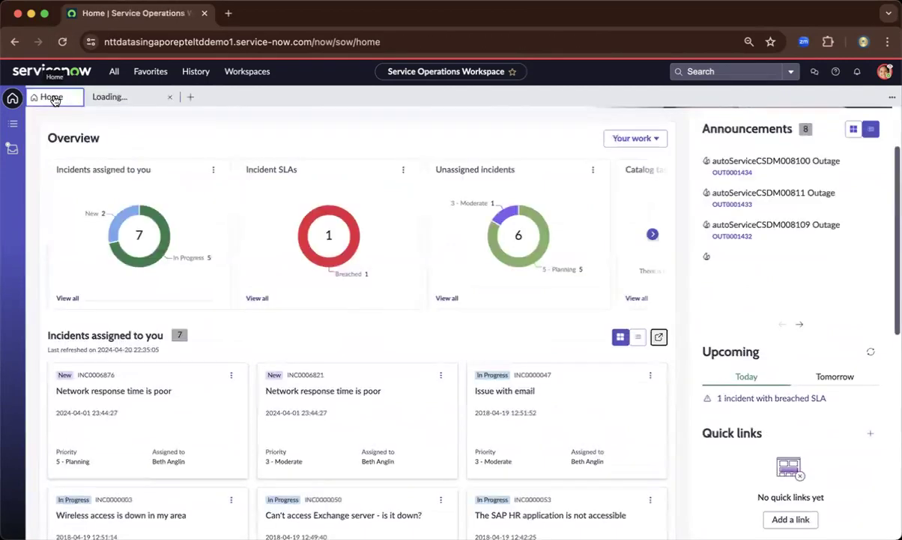
click(99, 97)
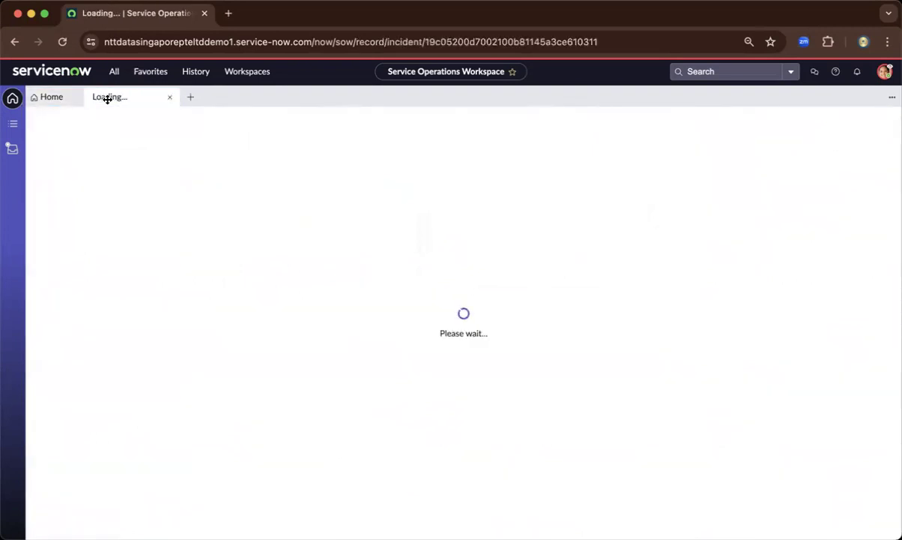
click(49, 100)
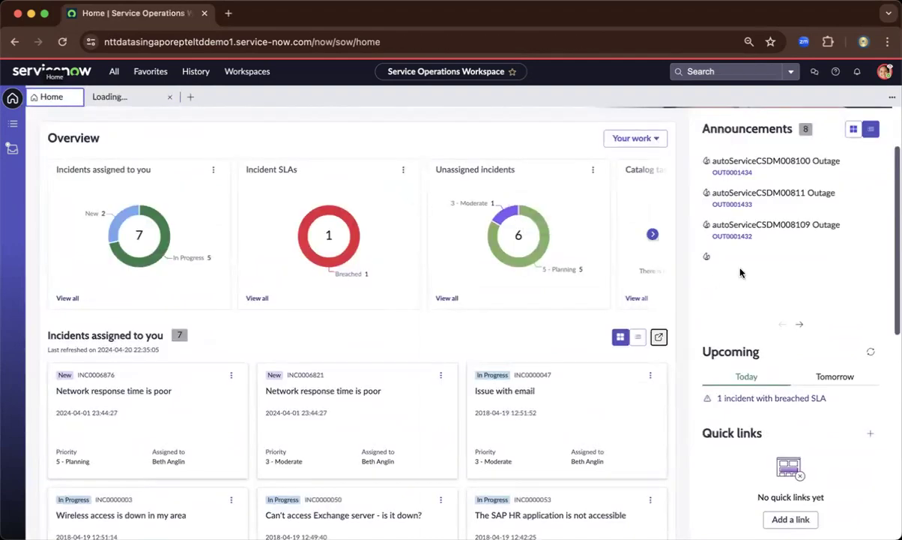
scroll(740, 273, up, 2)
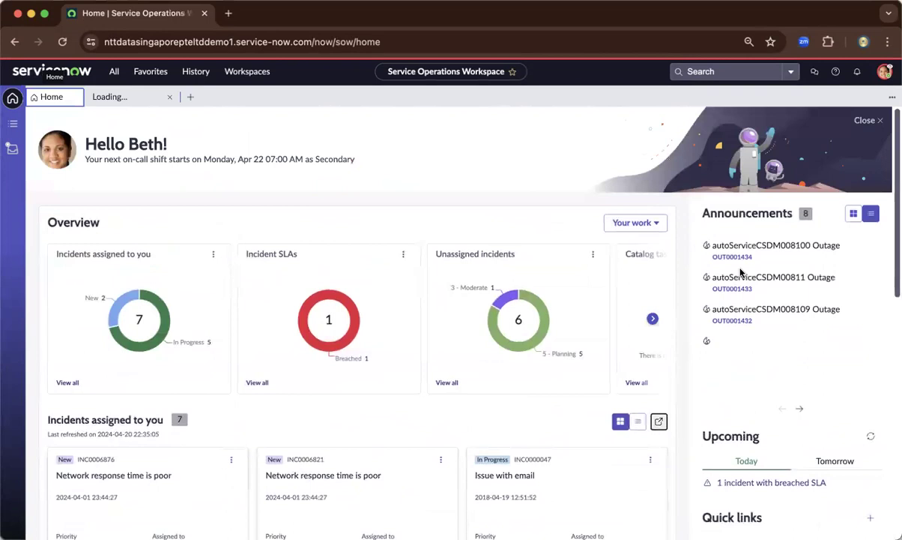
scroll(824, 225, down, 1)
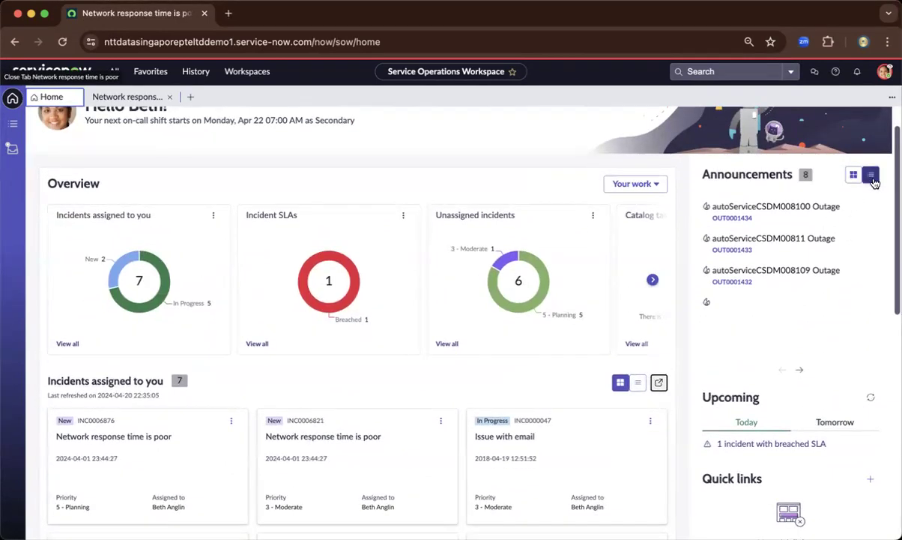
scroll(866, 179, down, 1)
scroll(839, 255, down, 4)
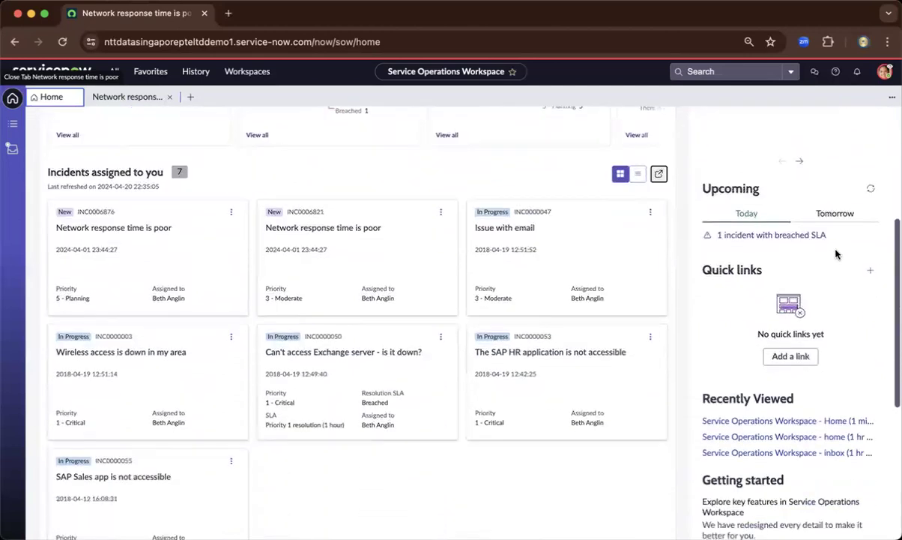
scroll(815, 234, down, 3)
scroll(579, 308, down, 4)
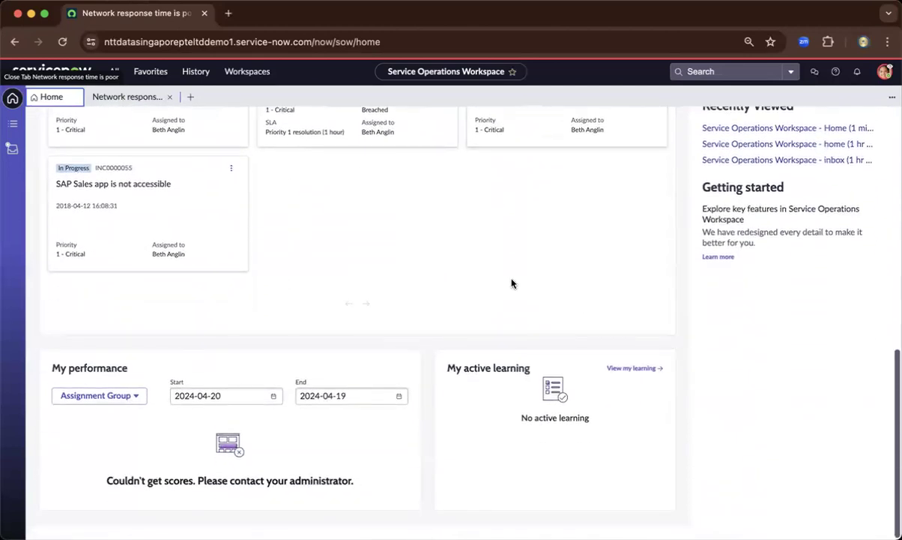
scroll(511, 283, up, 4)
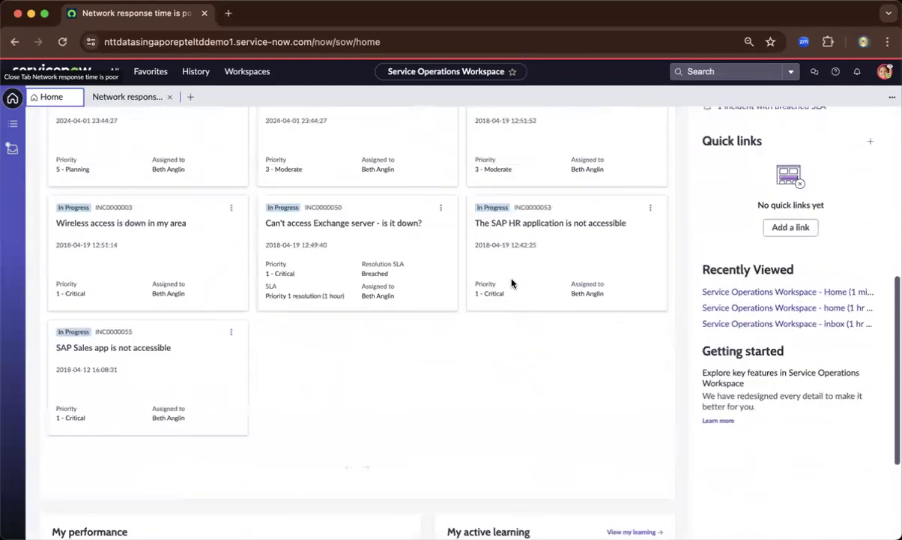
scroll(512, 283, up, 10)
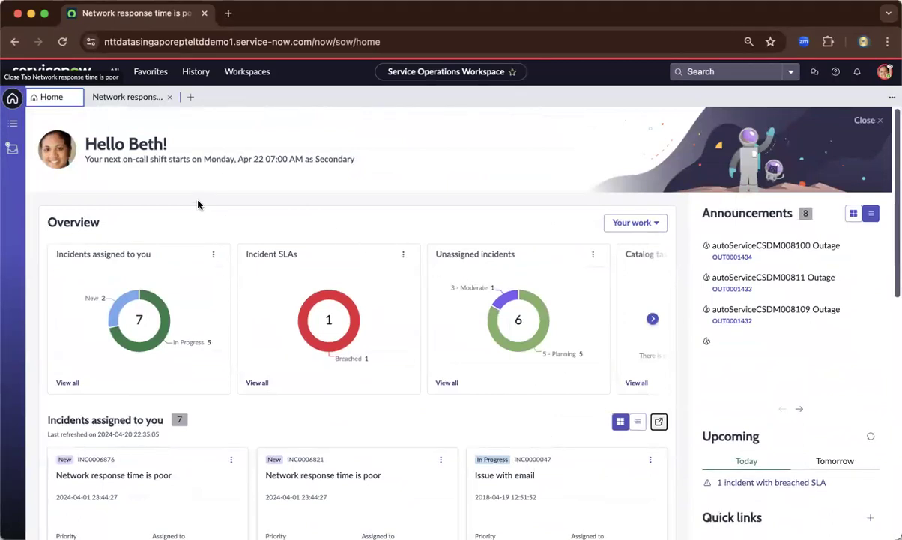
Step: View the incident, select its title, and inspect the Create change request and overflow menus
click(113, 98)
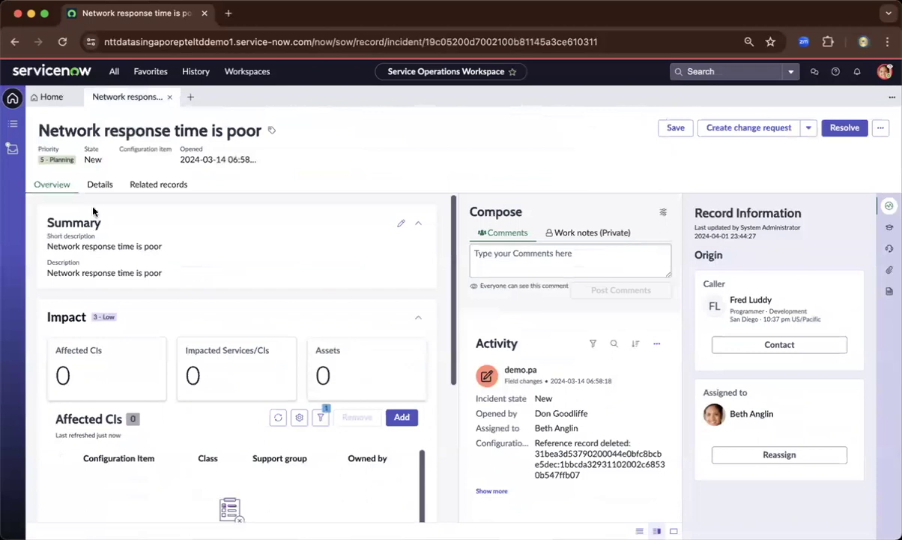
drag(38, 131, 238, 125)
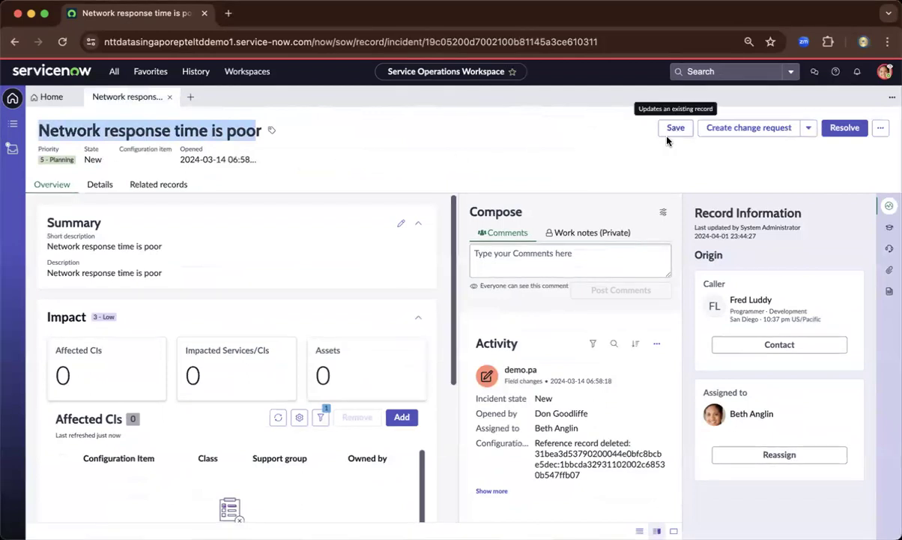
click(808, 129)
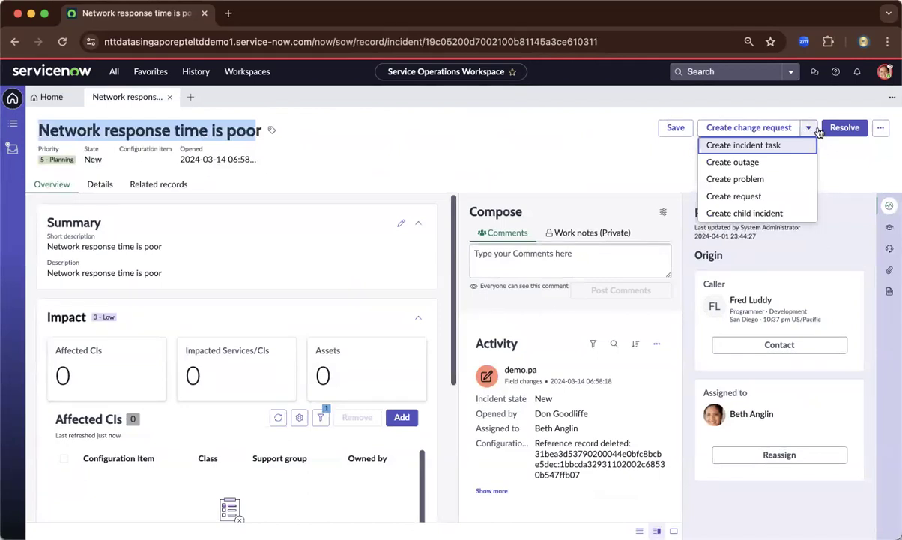
click(881, 127)
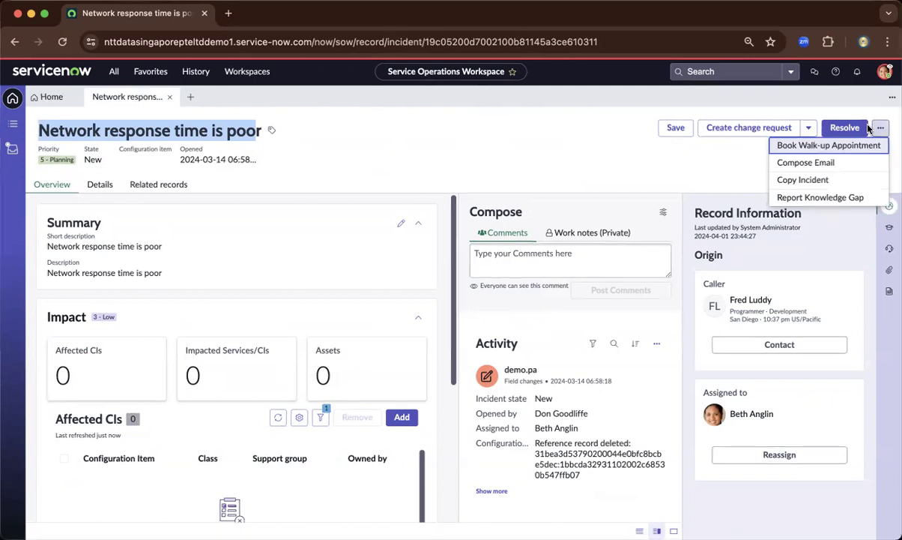
click(544, 163)
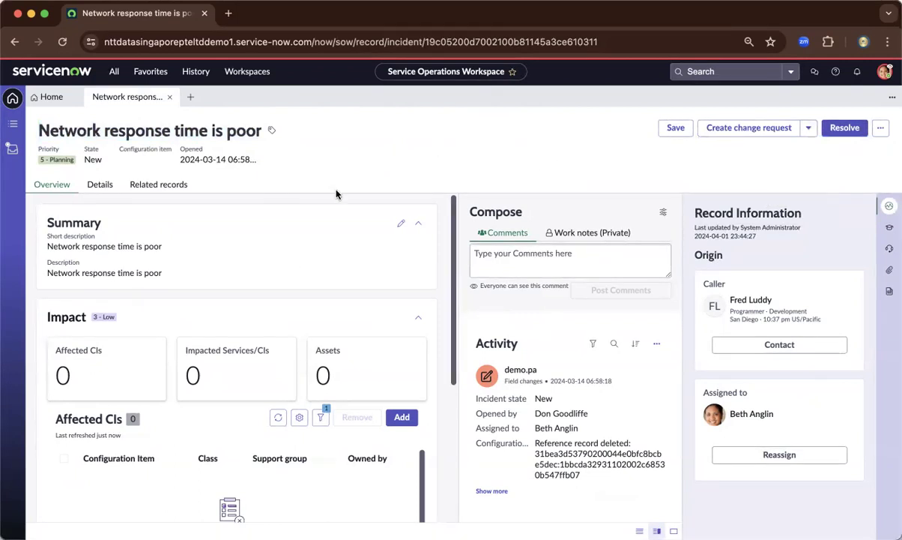
Step: Collapse the Impact section in the incident's Overview panel
scroll(293, 261, down, 5)
scroll(292, 261, down, 1)
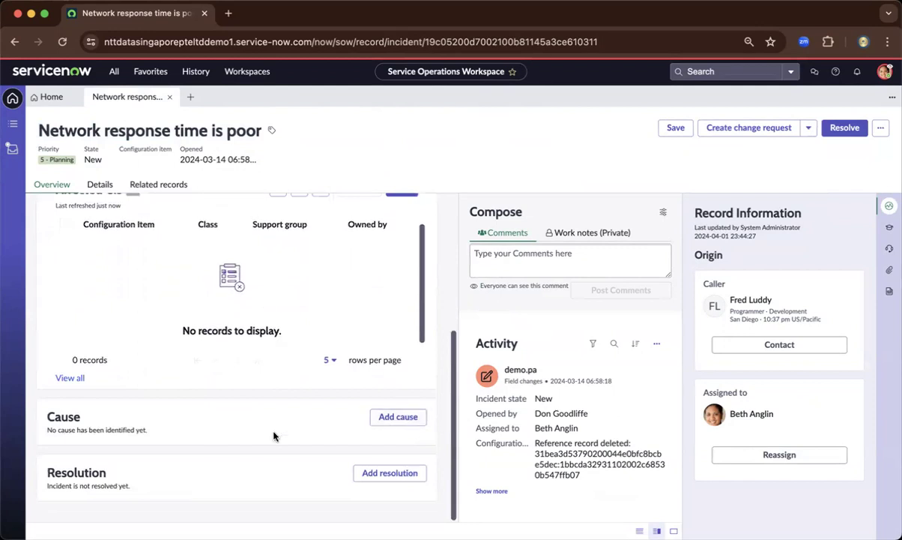
scroll(261, 413, up, 6)
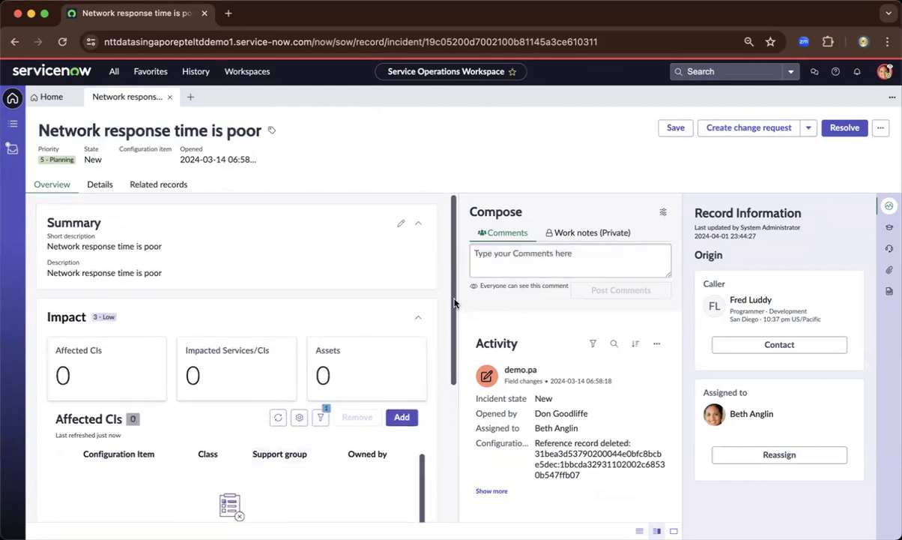
click(419, 317)
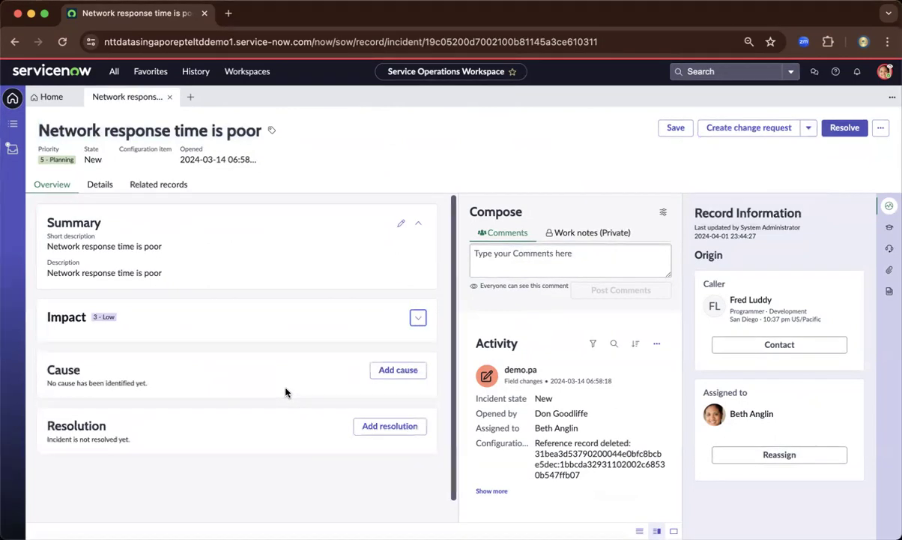
Step: Switch the comment composer to Work notes (Private)
click(502, 256)
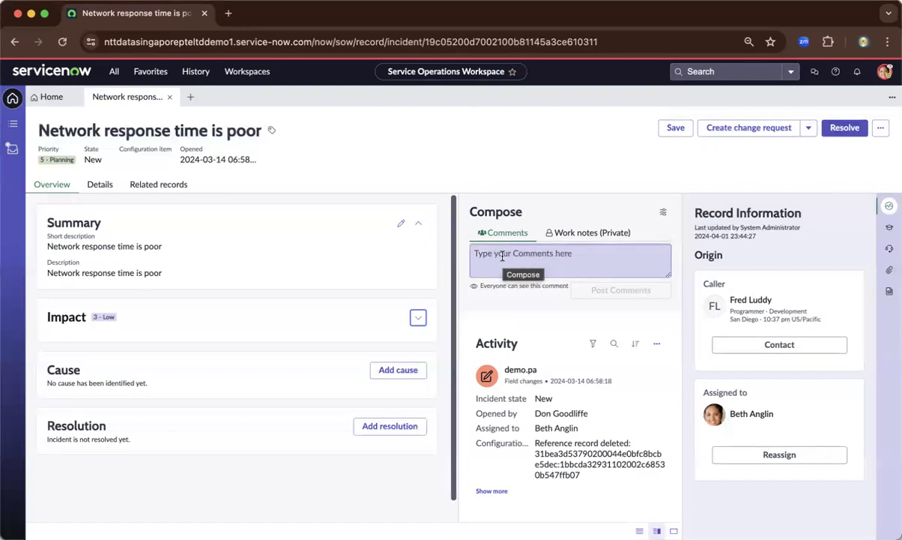
click(698, 223)
click(574, 254)
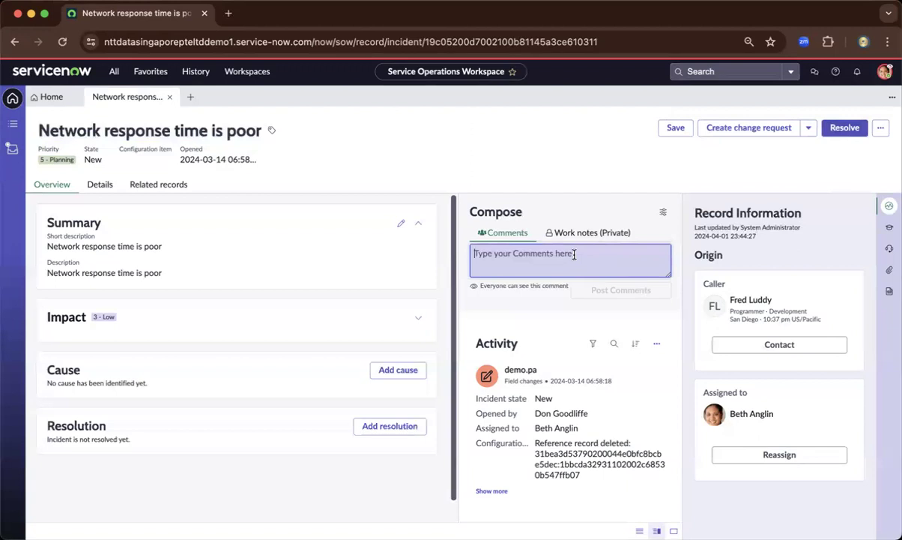
click(581, 234)
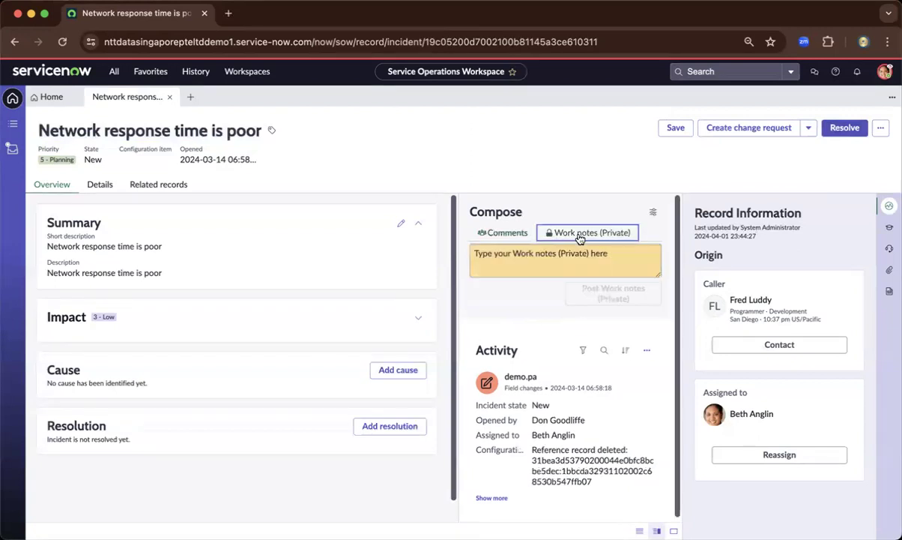
click(520, 235)
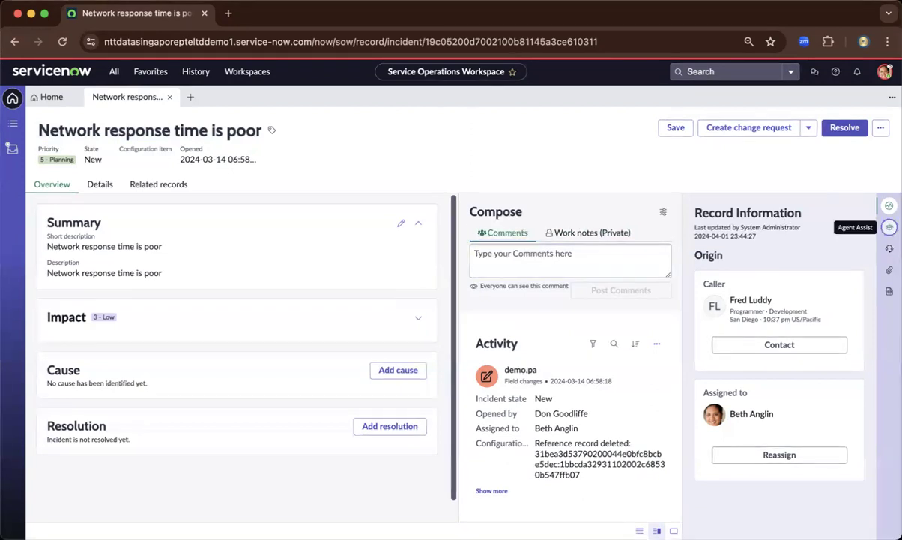
Step: Show Agent Assist's suggested knowledge articles in the right panel
click(889, 227)
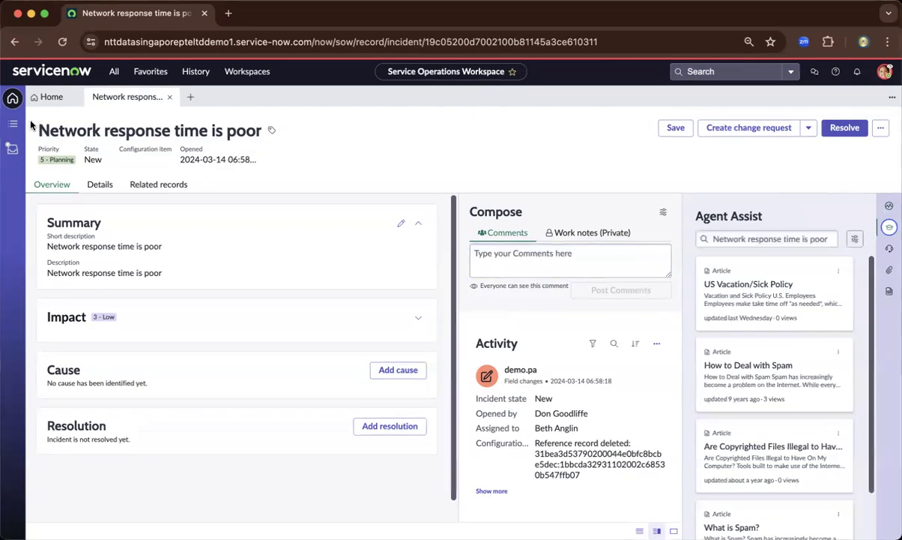
click(853, 240)
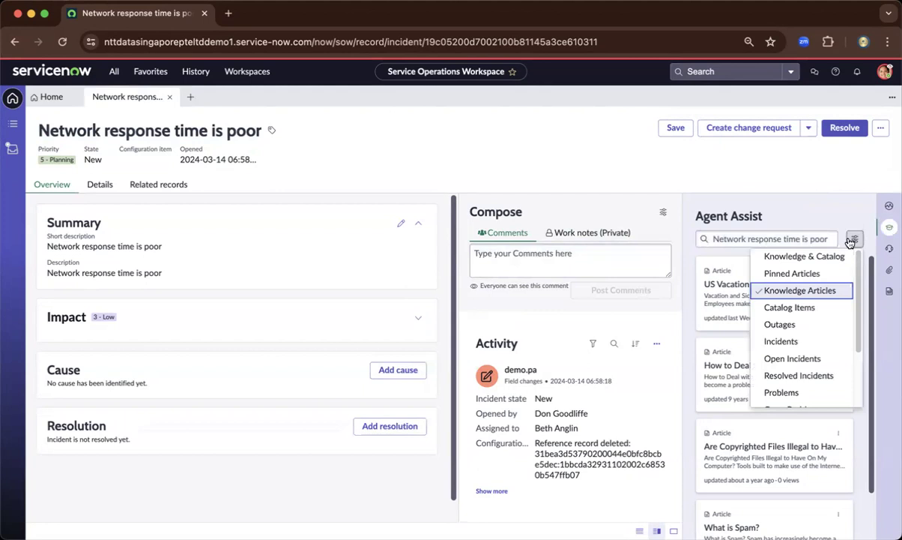
scroll(828, 278, down, 3)
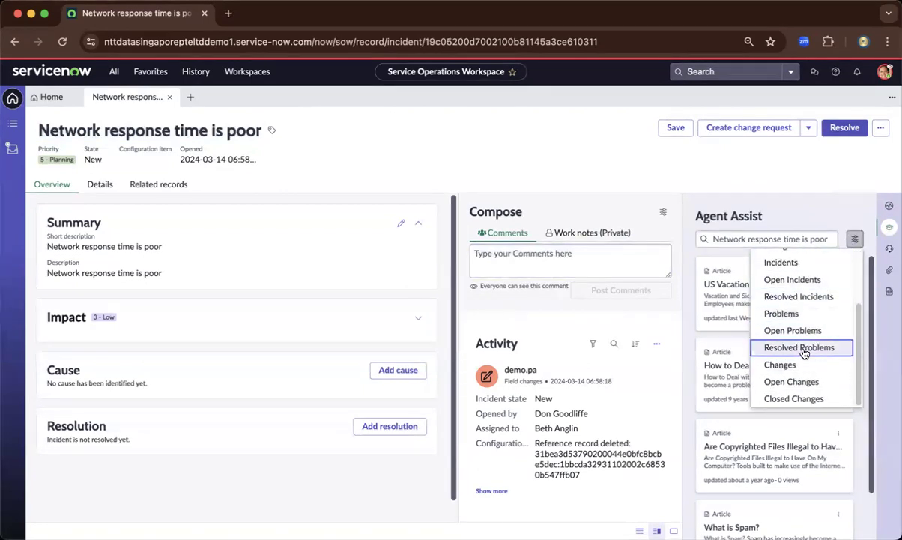
scroll(804, 352, up, 2)
scroll(803, 353, up, 2)
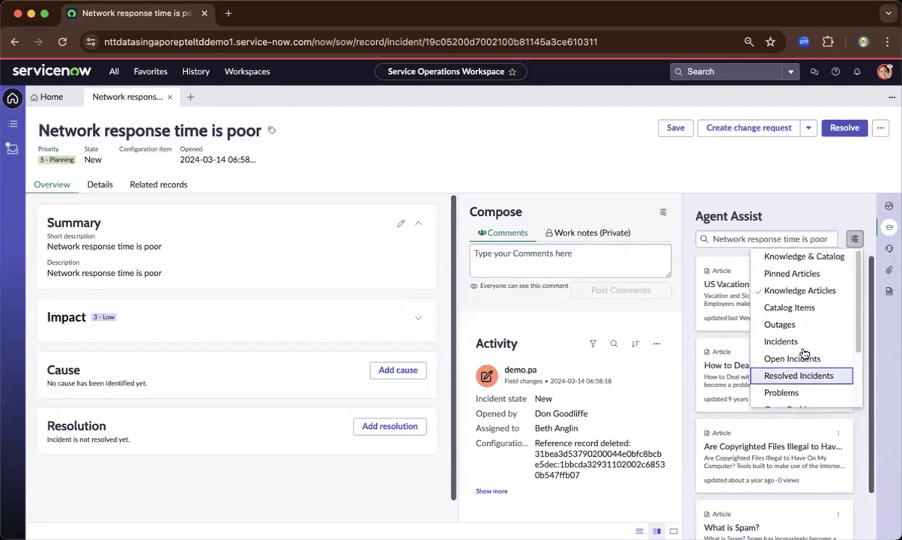
scroll(802, 350, down, 1)
scroll(802, 330, down, 3)
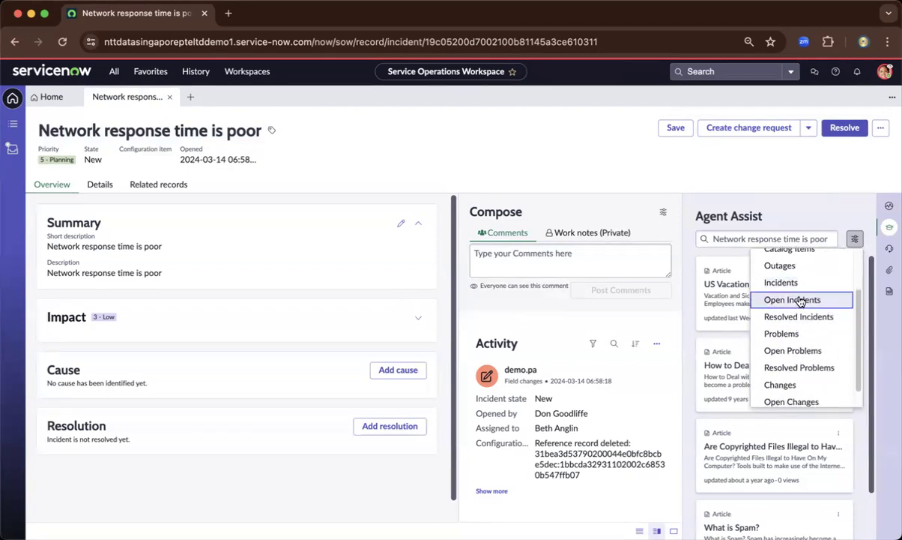
scroll(799, 302, down, 1)
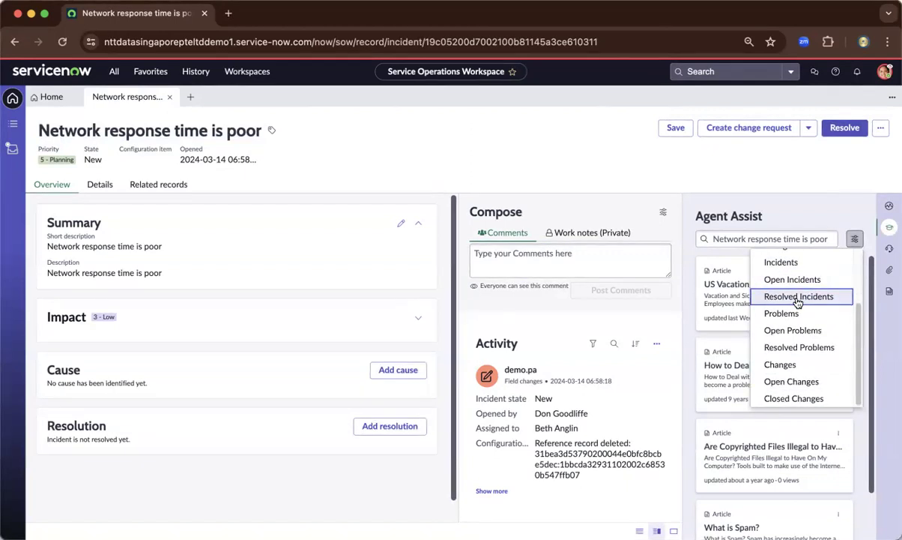
click(583, 188)
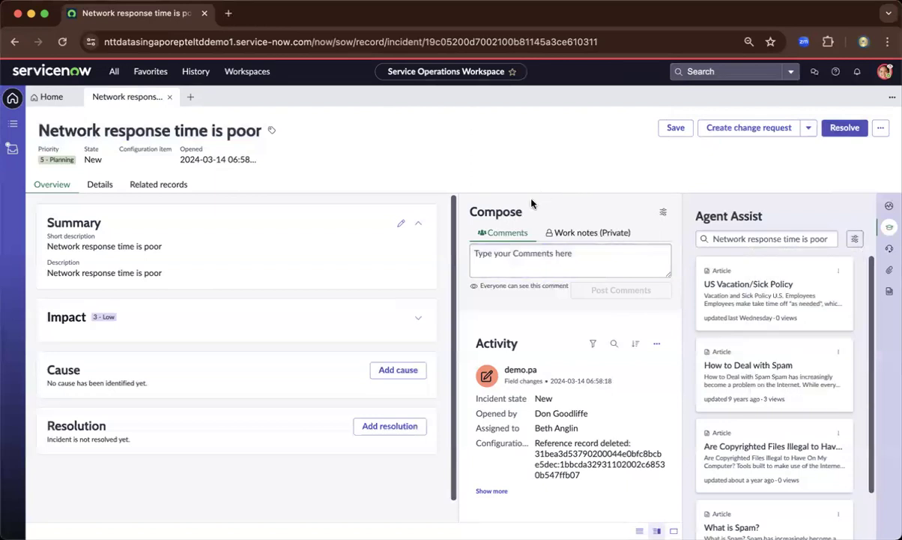
scroll(270, 319, down, 2)
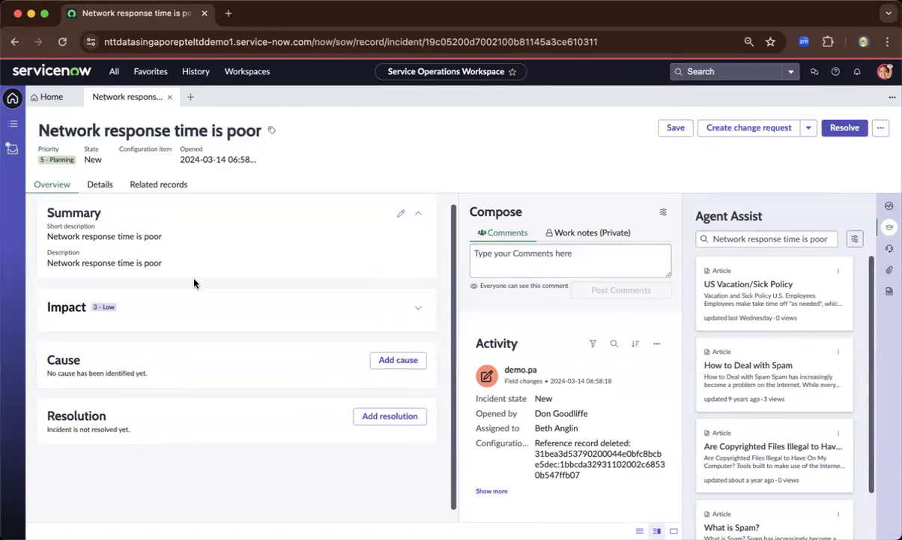
Step: Review the incident's related Affected CIs, Child Incidents and Change Requests
click(157, 186)
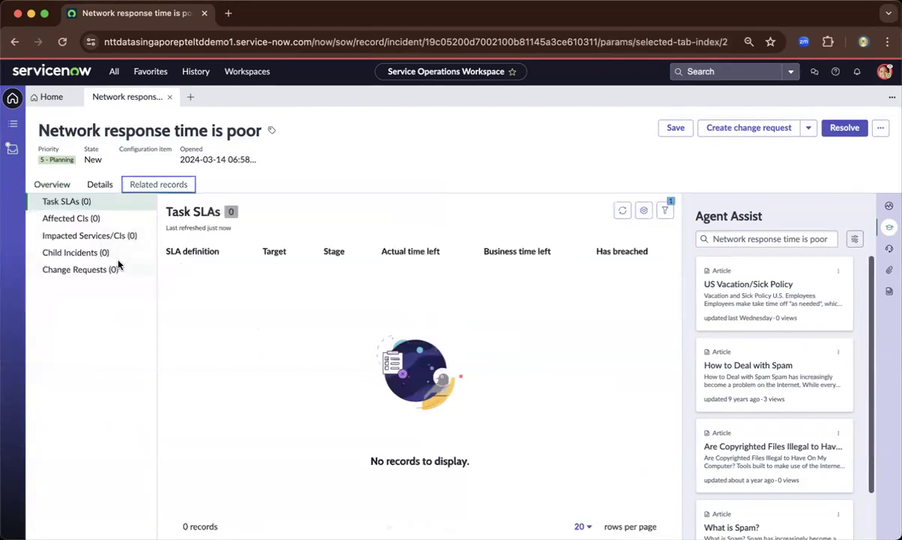
click(52, 218)
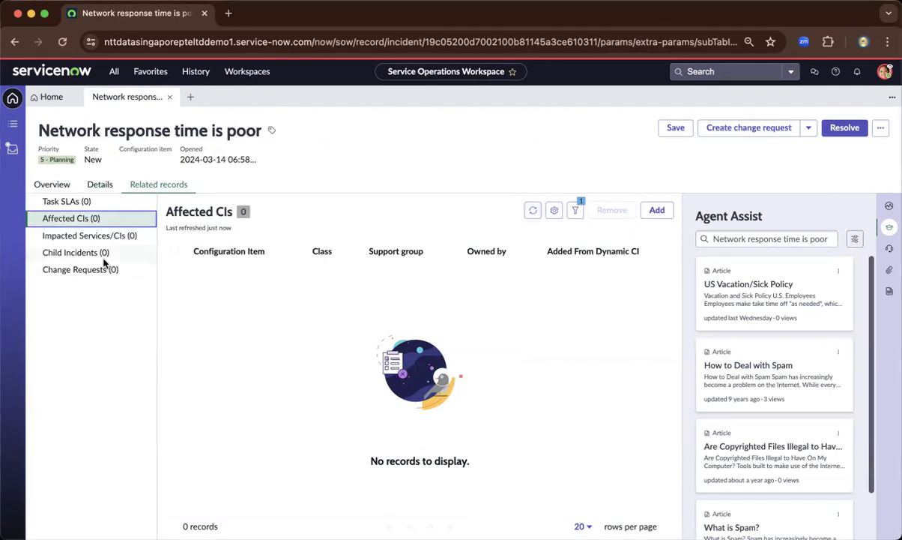
click(78, 254)
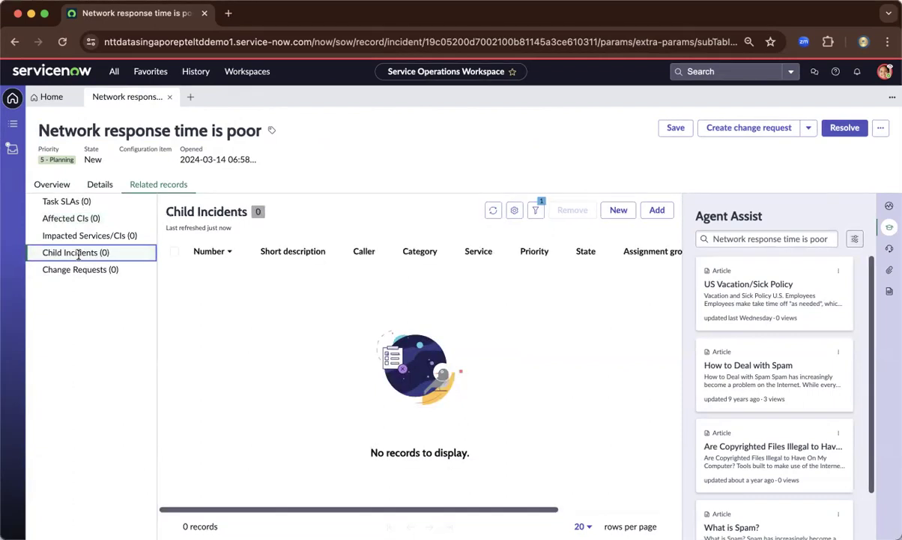
click(79, 269)
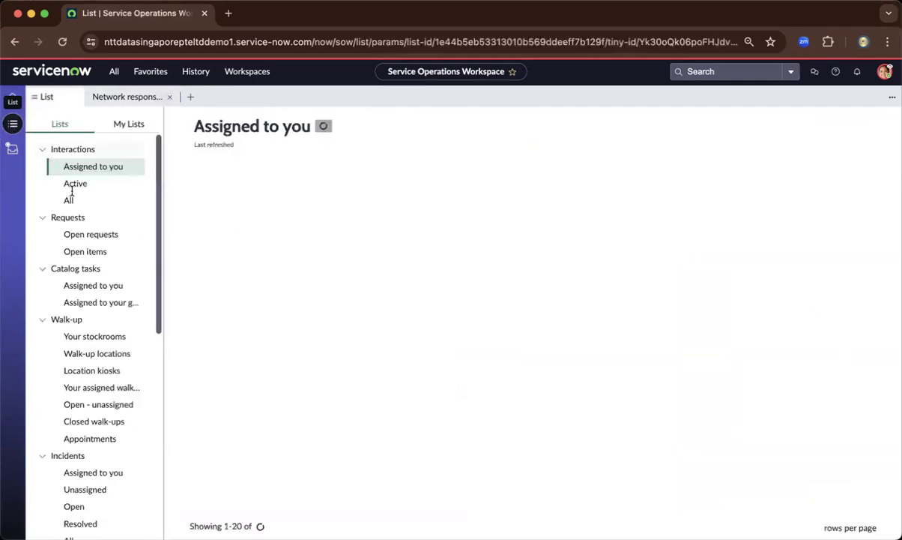
Step: Show the Problems 'Open' list of 62 records, then bring up the Inbox panel
scroll(82, 223, down, 3)
scroll(86, 226, down, 3)
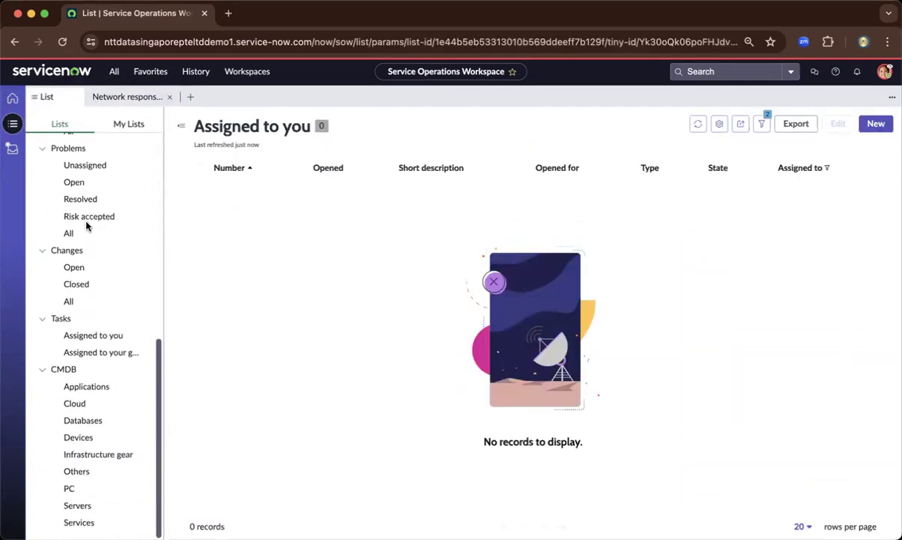
scroll(88, 228, up, 5)
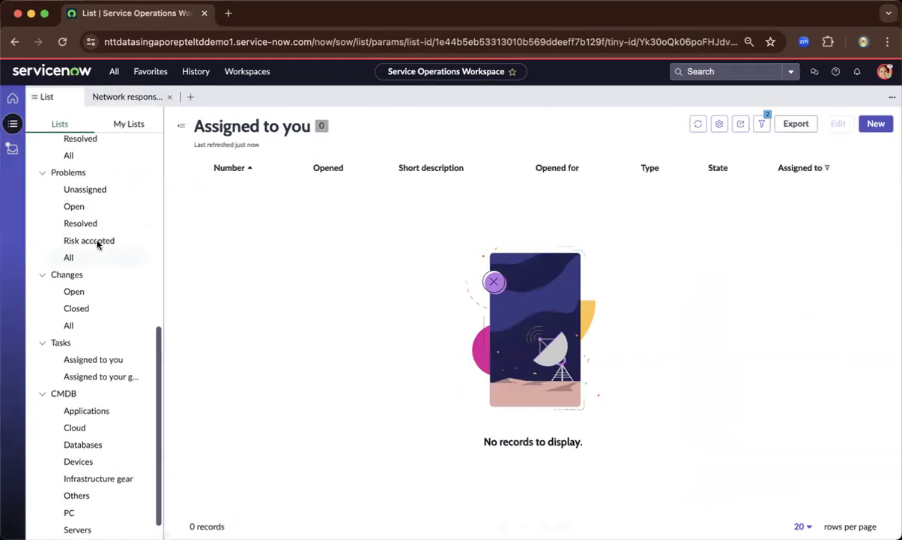
scroll(97, 241, up, 3)
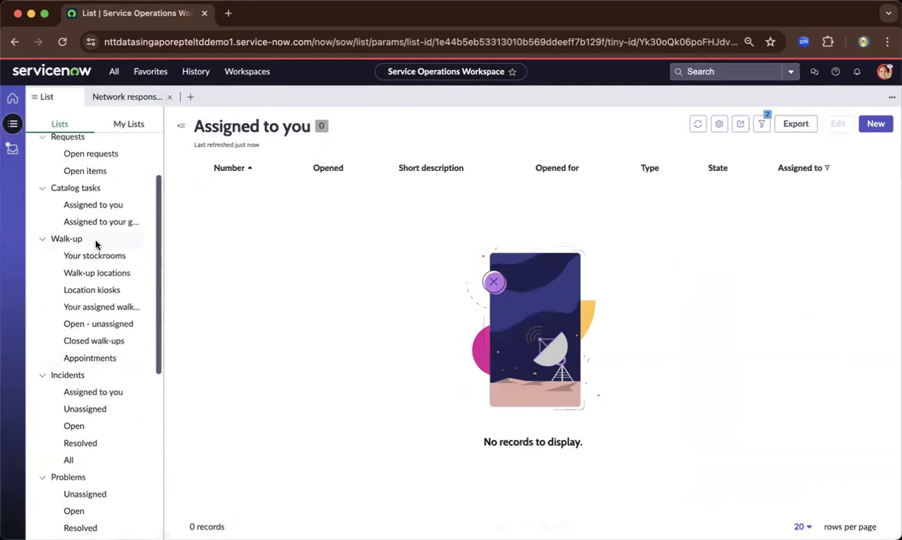
scroll(96, 243, up, 2)
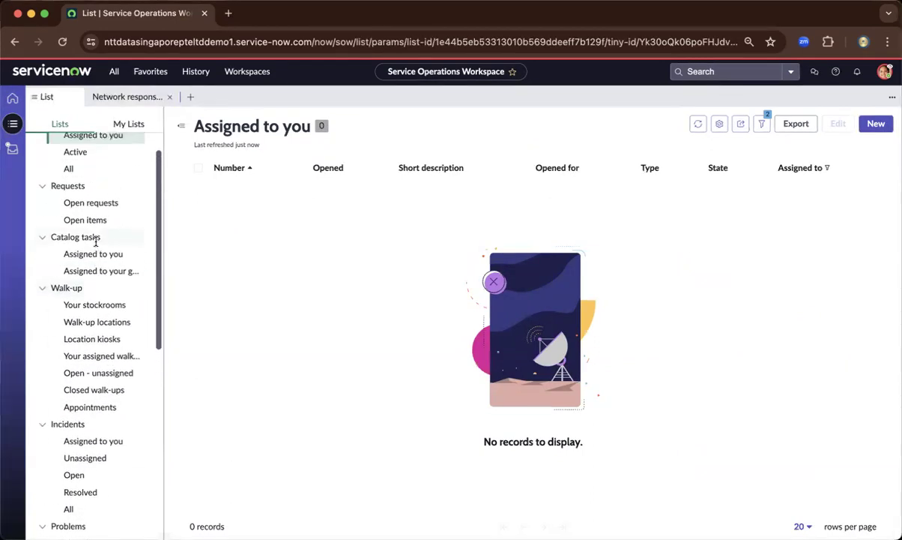
scroll(96, 243, down, 1)
scroll(95, 242, up, 1)
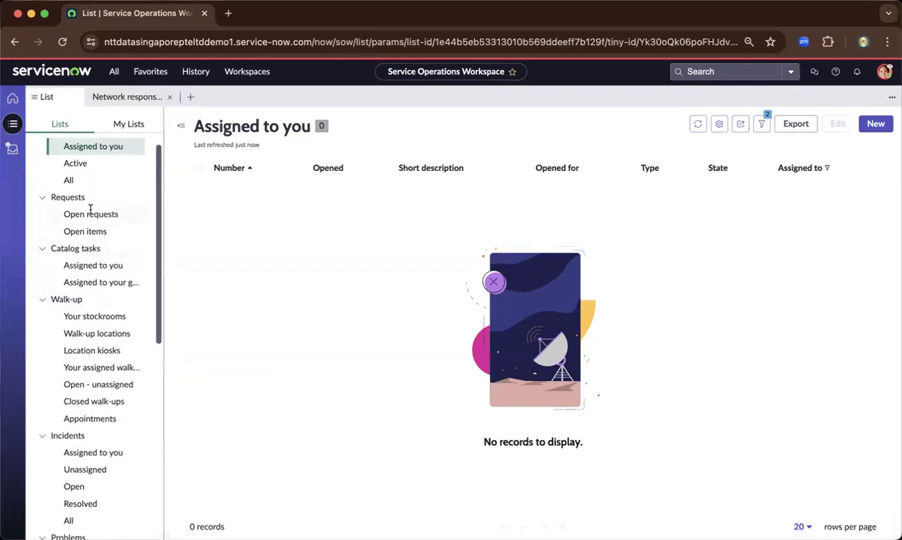
scroll(113, 311, down, 5)
click(88, 392)
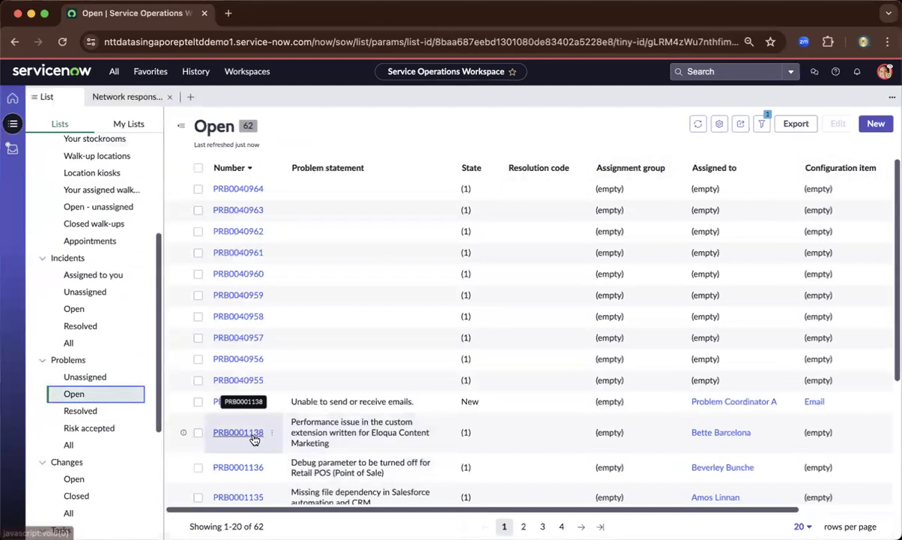
scroll(254, 438, down, 3)
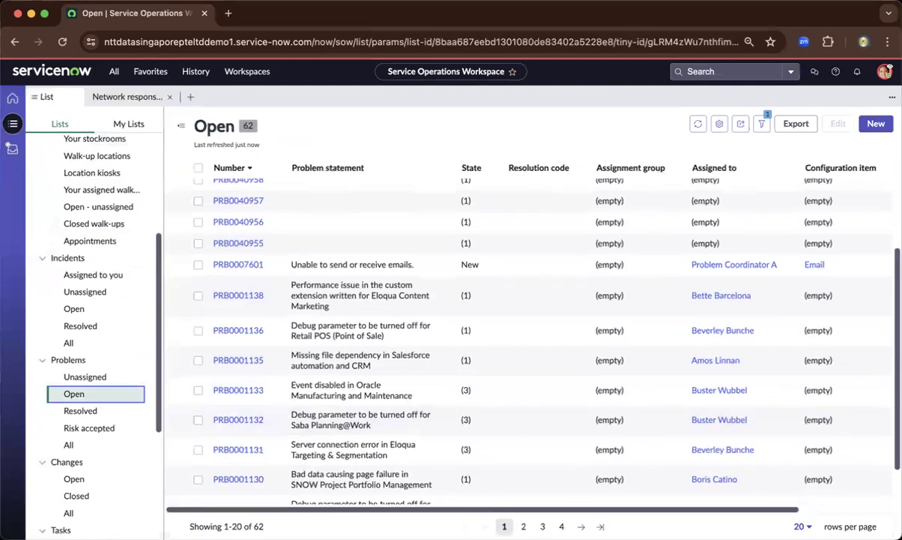
click(12, 149)
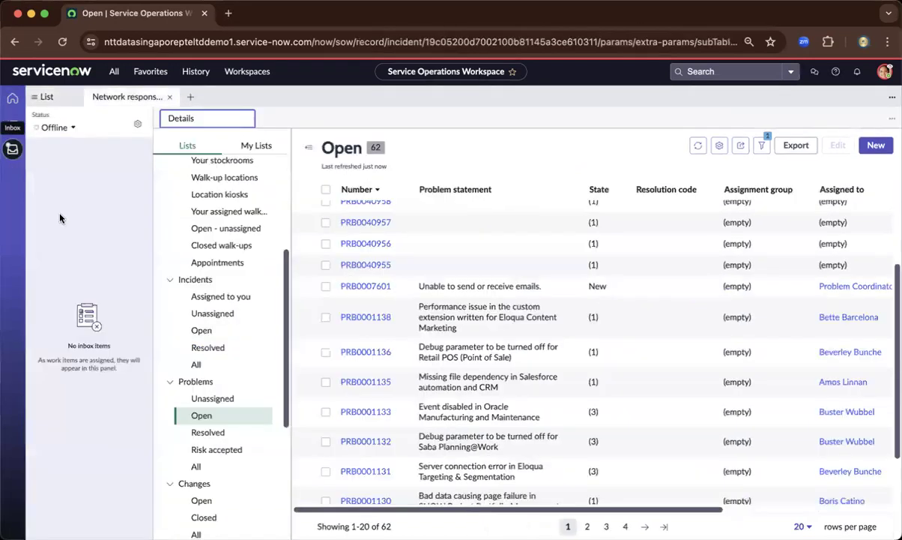
Step: Set the inbox availability status to Available, then open the user account menu
click(70, 128)
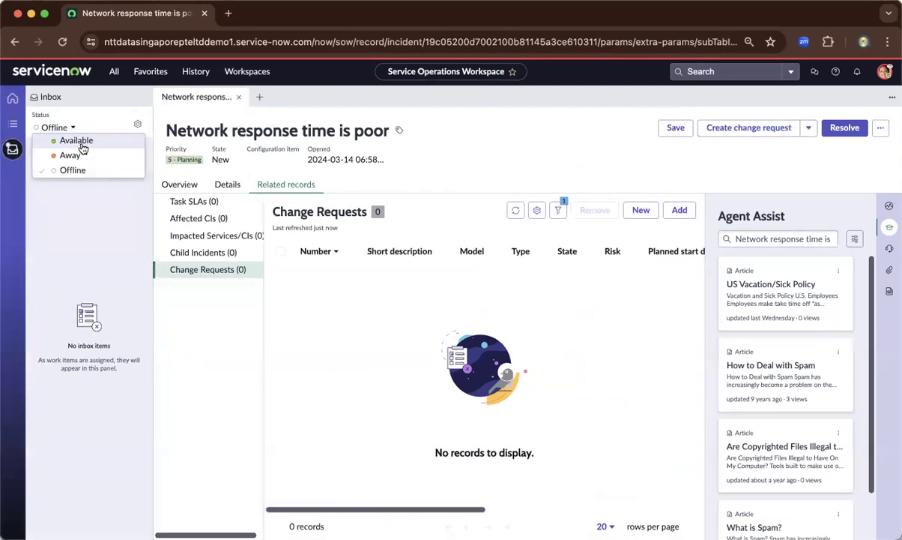
click(79, 142)
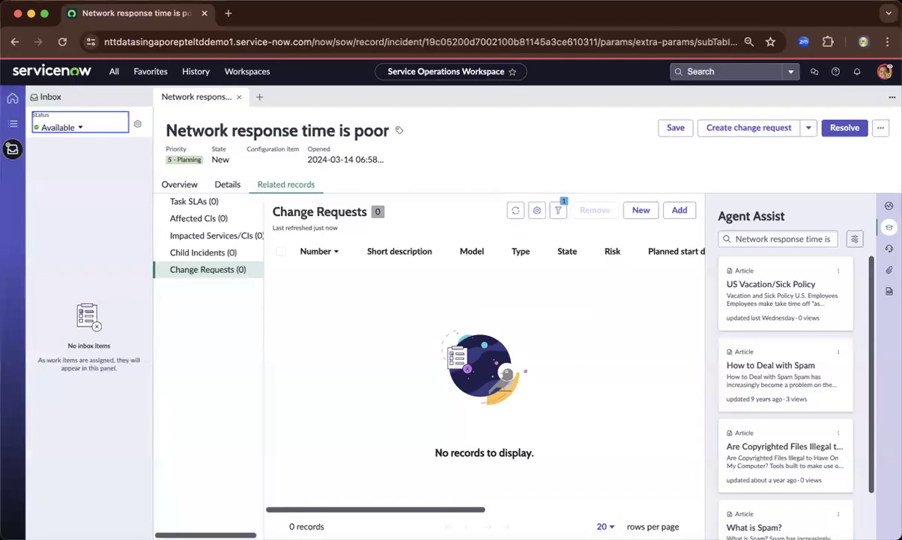
click(885, 72)
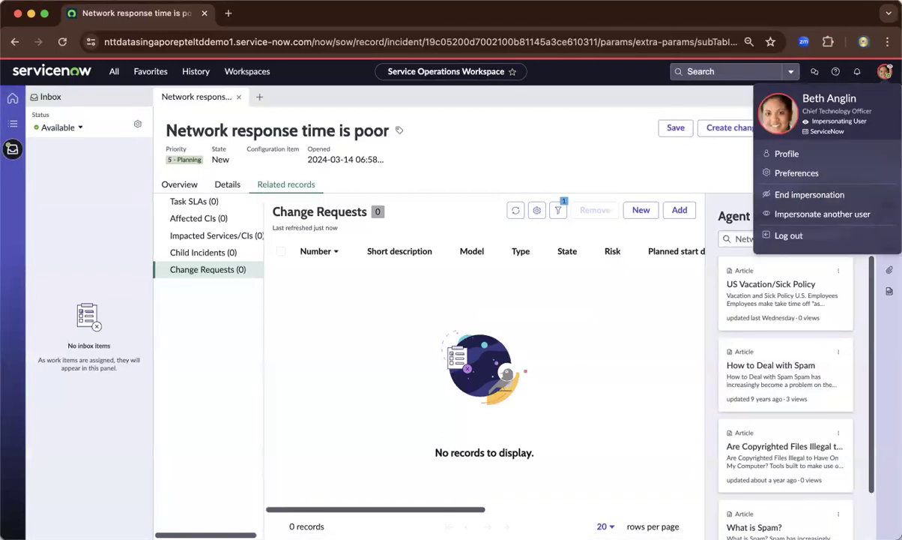
Step: Close the user account menu and return to the incident record tab
drag(763, 90, 871, 82)
click(833, 67)
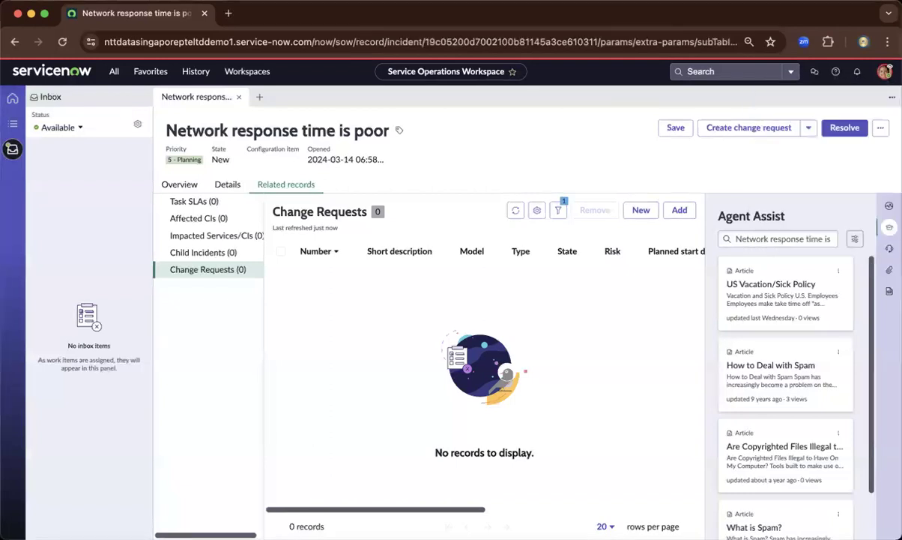
click(187, 95)
Step: Go to the Home dashboard and scroll over its assigned incident cards
click(10, 102)
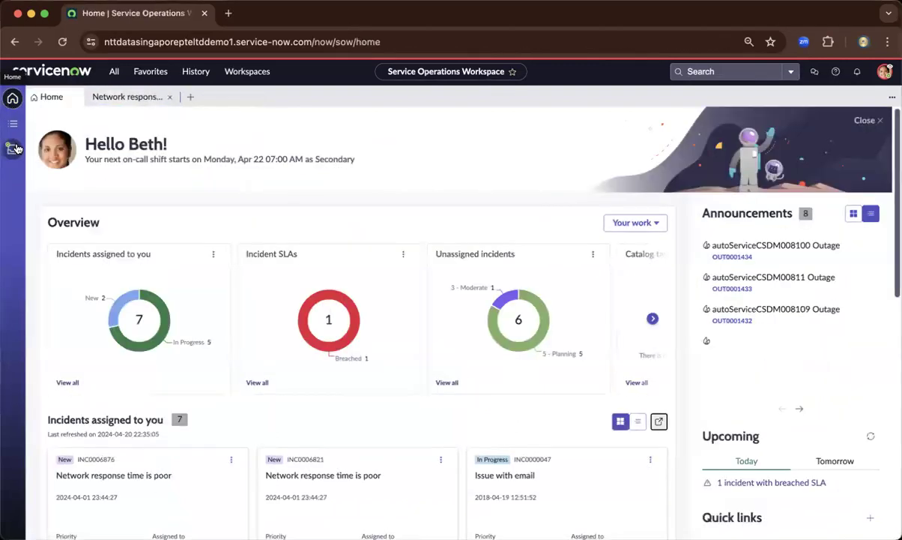
scroll(246, 202, down, 3)
scroll(246, 202, up, 3)
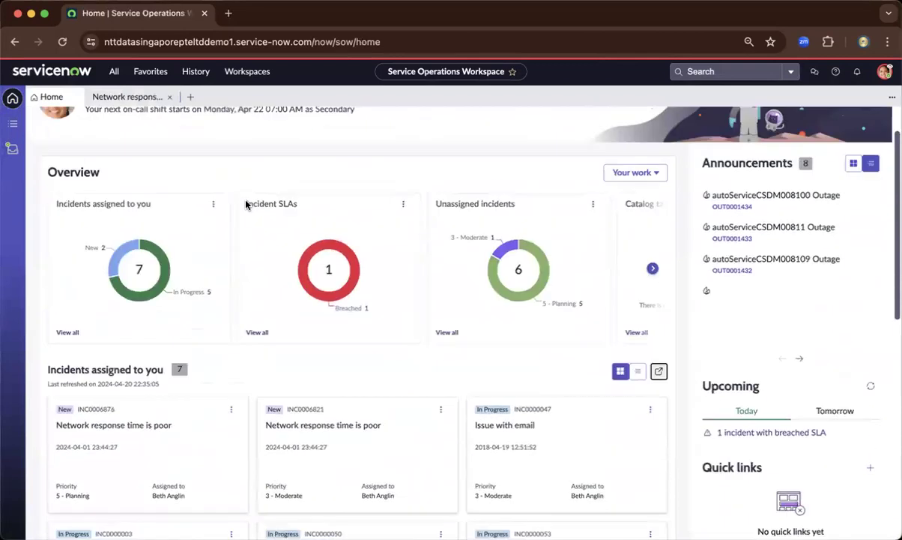